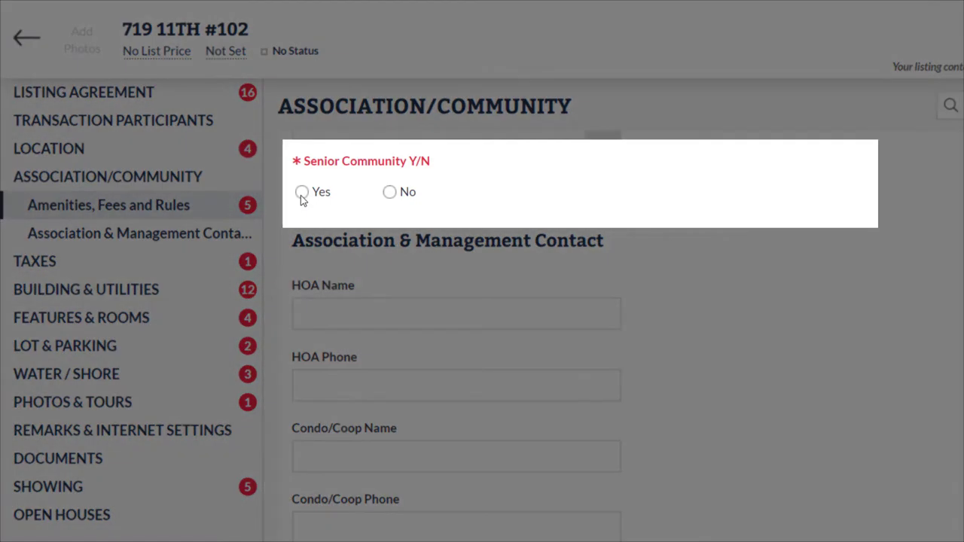
Step: Set Senior Community Y/N to Yes and enter 55 as the Senior Community Age Requirement
{"action": "left_click", "coordinate": [301, 193]}
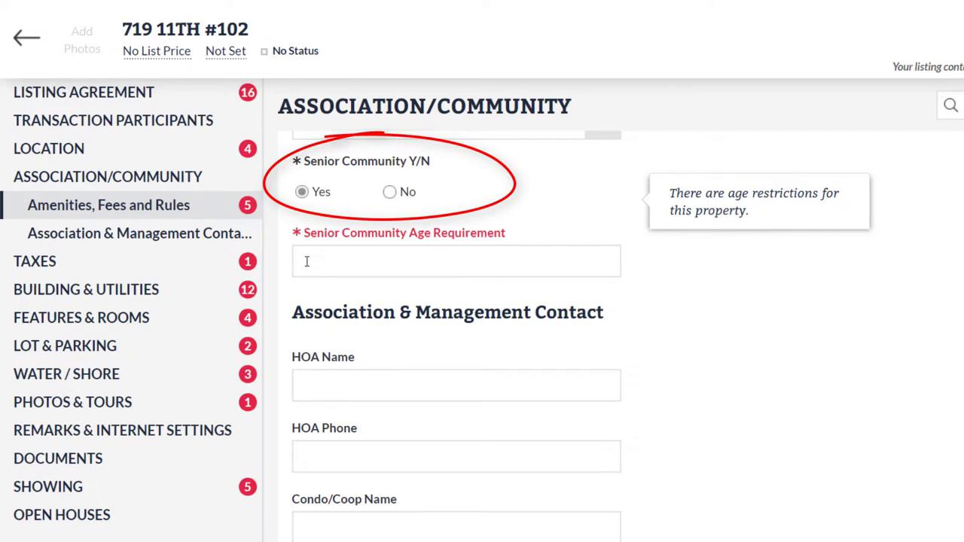
{"action": "left_click", "coordinate": [307, 261]}
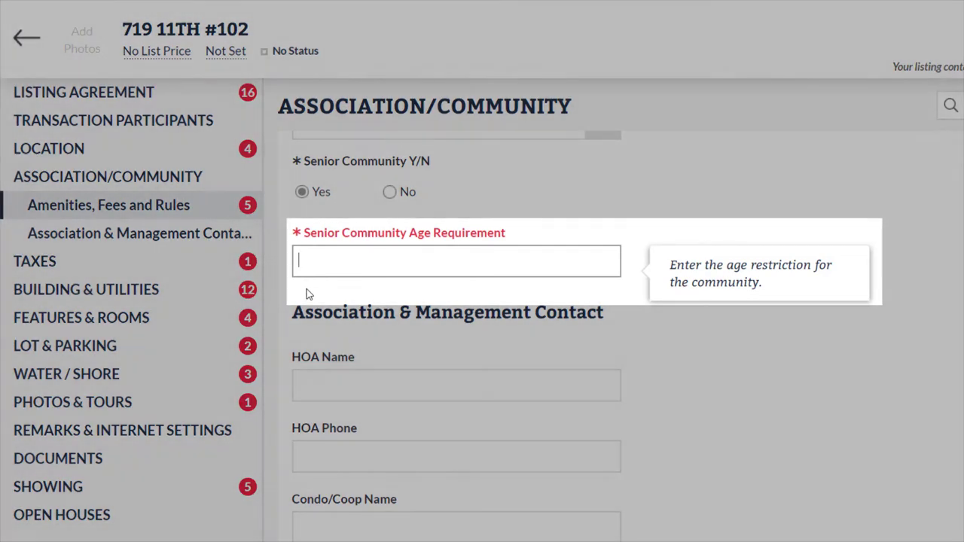
{"action": "type", "text": "55"}
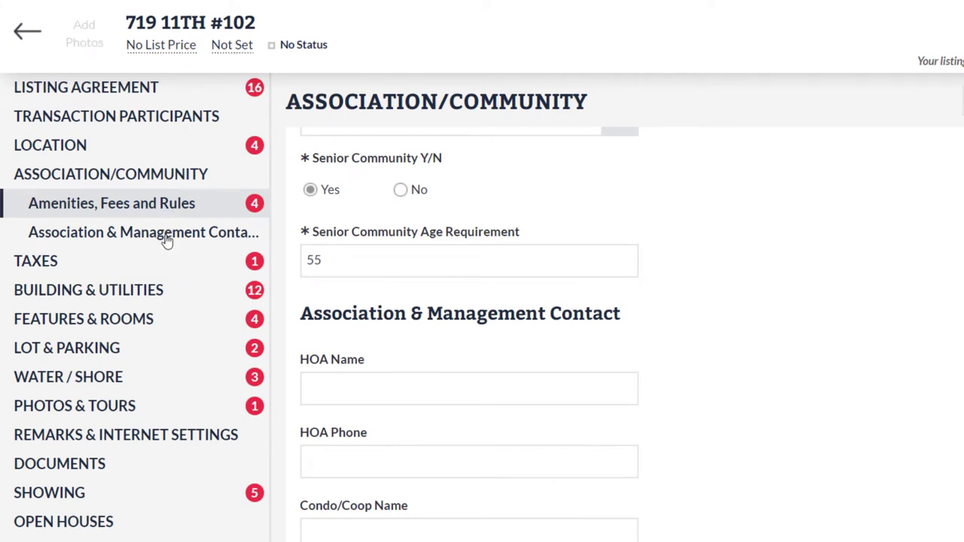
{"action": "left_click", "coordinate": [166, 293]}
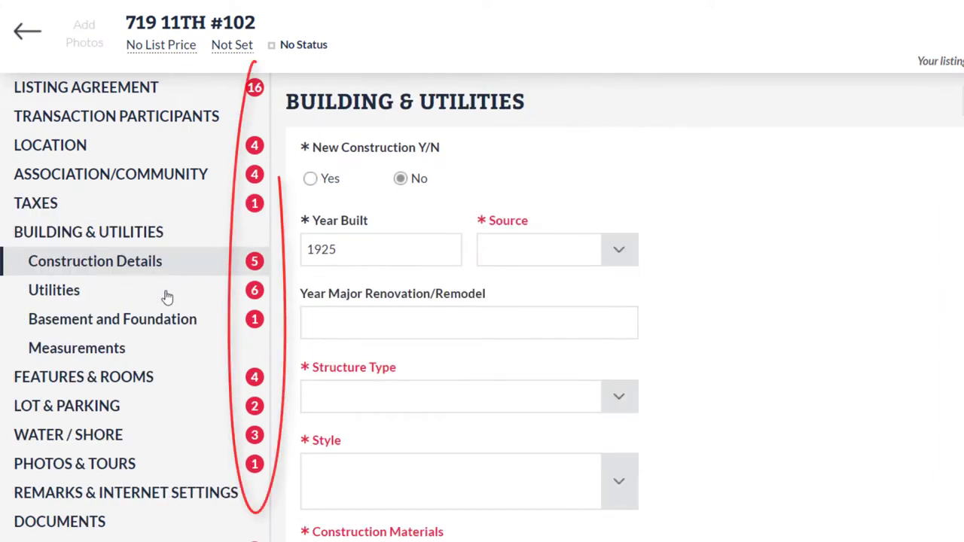
{"action": "left_click", "coordinate": [160, 329]}
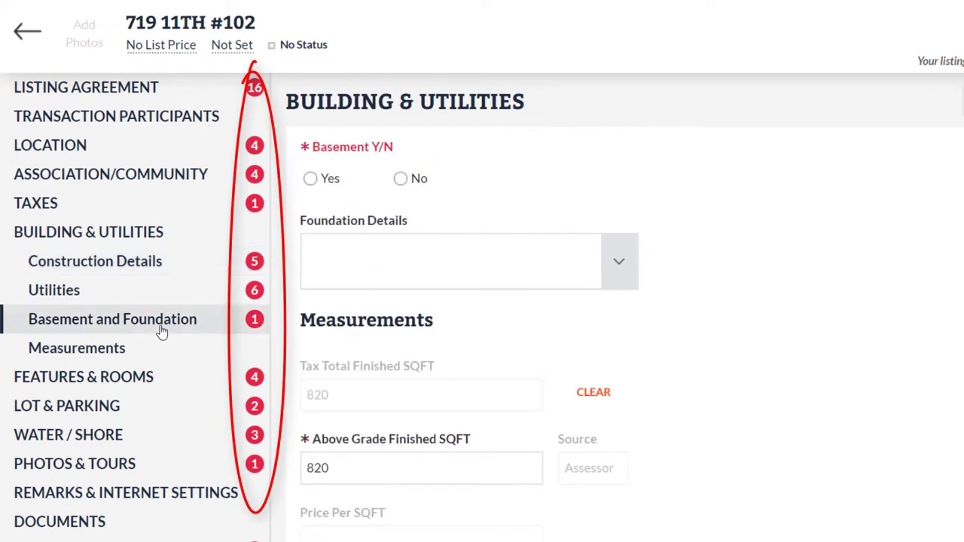
{"action": "left_click", "coordinate": [161, 383]}
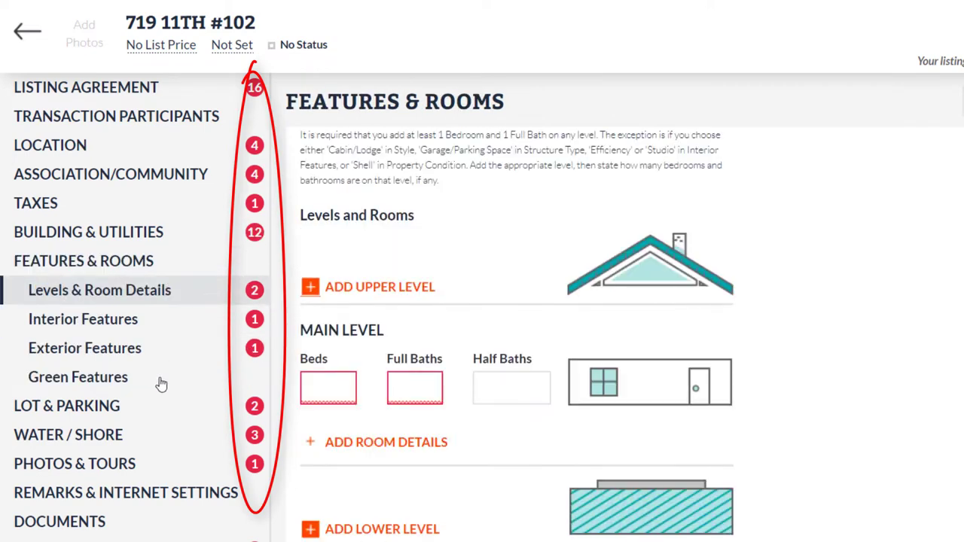
{"action": "left_click", "coordinate": [158, 413]}
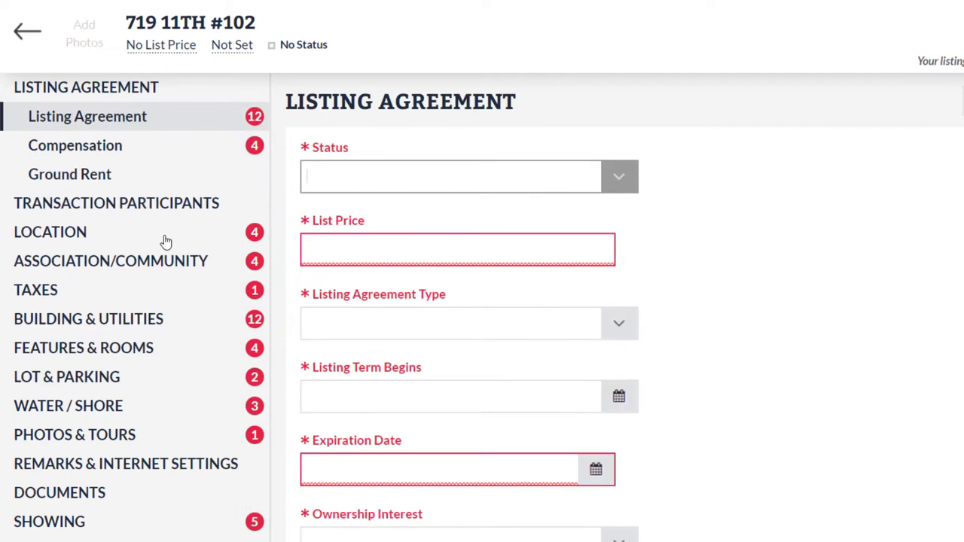
{"action": "key", "text": "Tab"}
{"action": "key", "text": "Tab"}
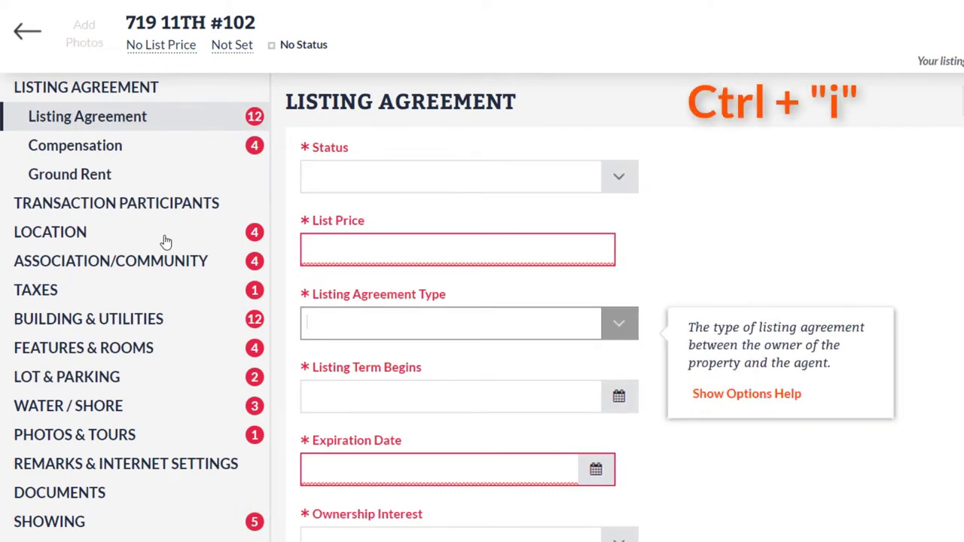
{"action": "key", "text": "Tab"}
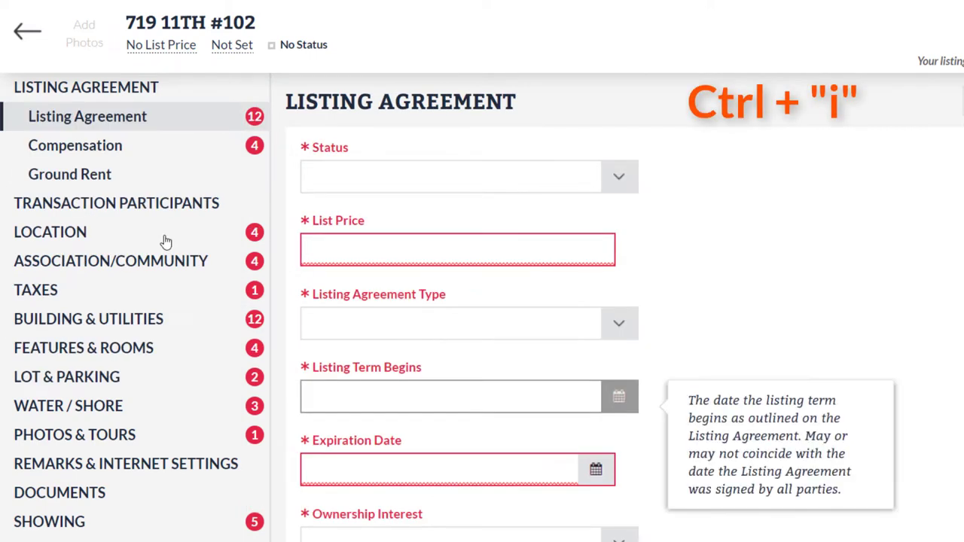
{"action": "key", "text": "Tab"}
{"action": "key", "text": "Tab"}
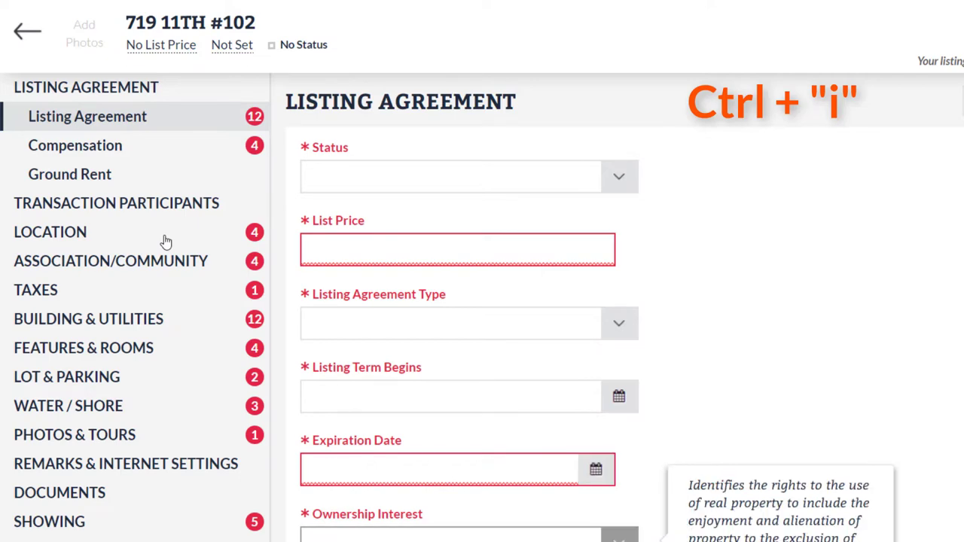
{"action": "key", "text": "ctrl+i"}
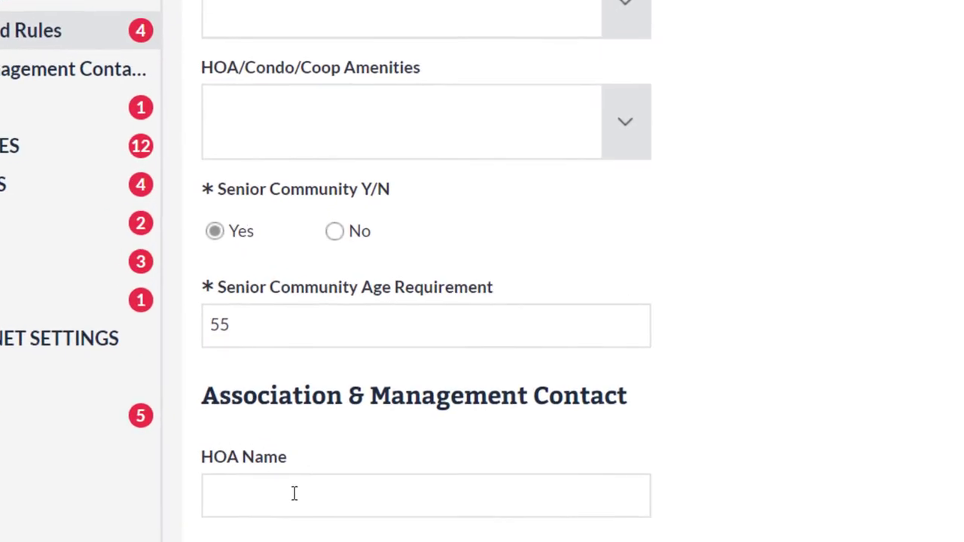
Step: Add Beach and Beach Club to the HOA/Condo/Coop Amenities
{"action": "left_click", "coordinate": [295, 494]}
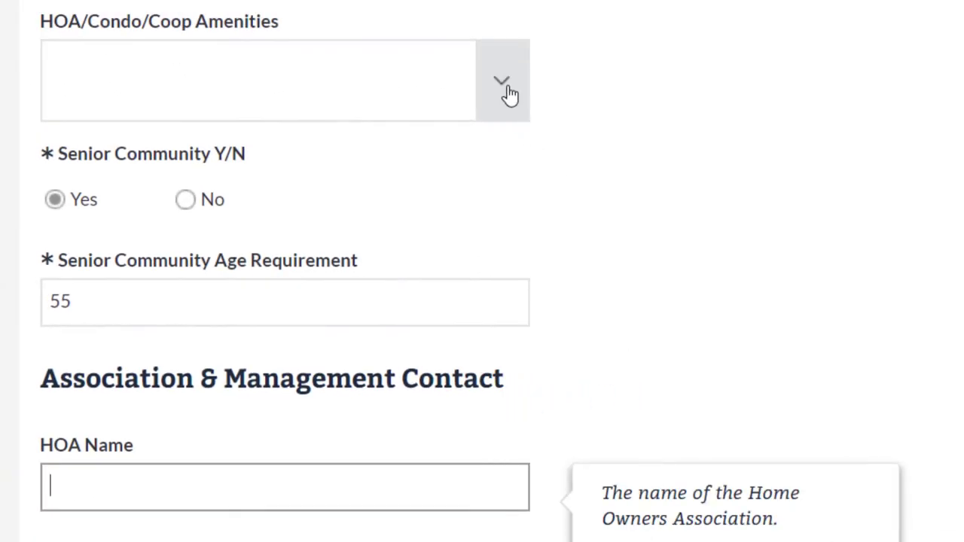
{"action": "left_click", "coordinate": [509, 93]}
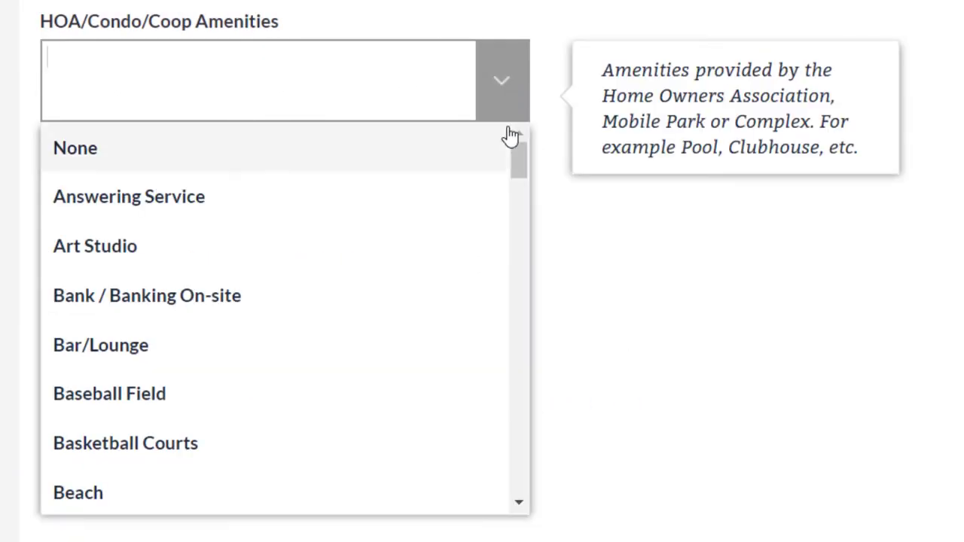
{"action": "scroll", "coordinate": [451, 422], "scroll_direction": "down", "scroll_amount": 2}
{"action": "left_click", "coordinate": [434, 388]}
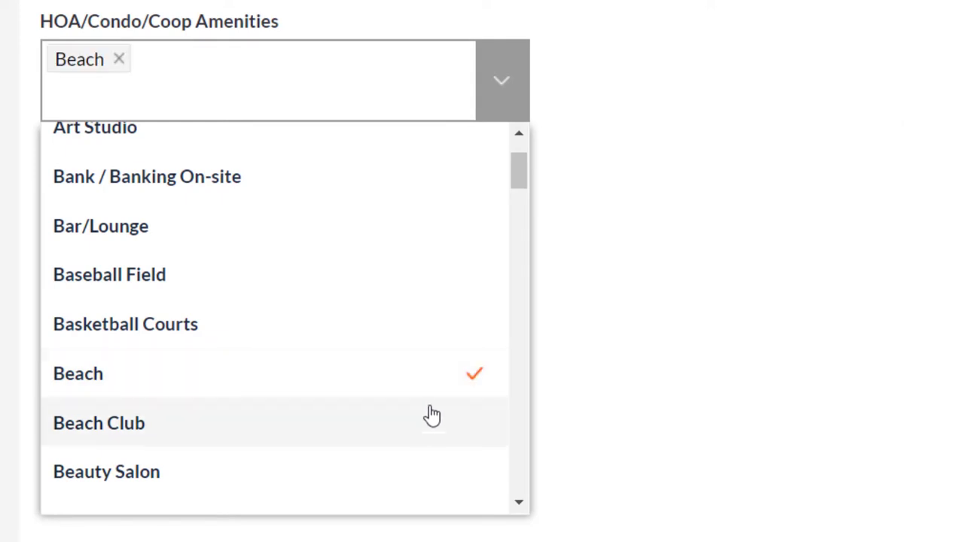
{"action": "left_click", "coordinate": [427, 422]}
{"action": "scroll", "coordinate": [428, 429], "scroll_direction": "down", "scroll_amount": 4}
{"action": "scroll", "coordinate": [427, 430], "scroll_direction": "down", "scroll_amount": 8}
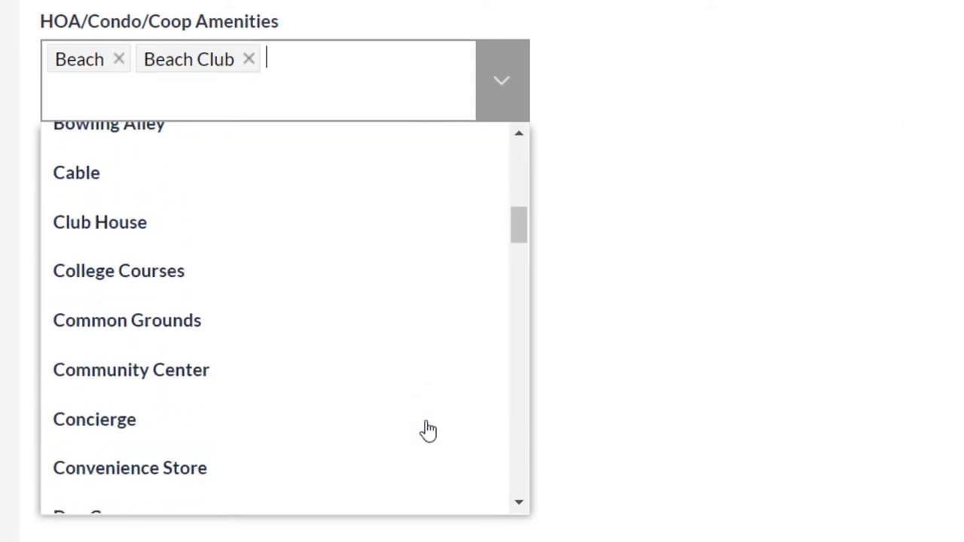
{"action": "scroll", "coordinate": [427, 431], "scroll_direction": "down", "scroll_amount": 5}
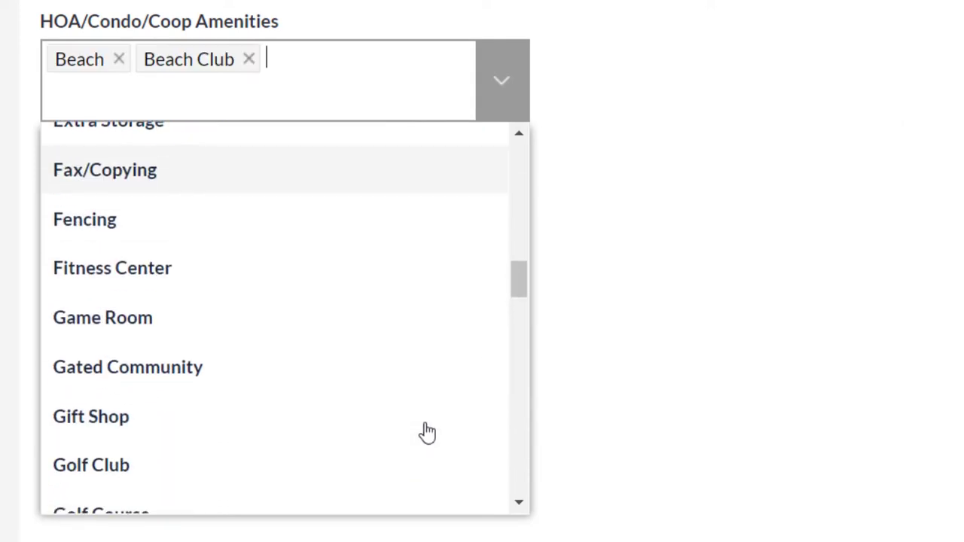
Step: Add Fitness Center, Golf Club and Golf Course to the amenities
{"action": "left_click", "coordinate": [382, 279]}
{"action": "left_click", "coordinate": [355, 465]}
{"action": "scroll", "coordinate": [351, 434], "scroll_direction": "down", "scroll_amount": 2}
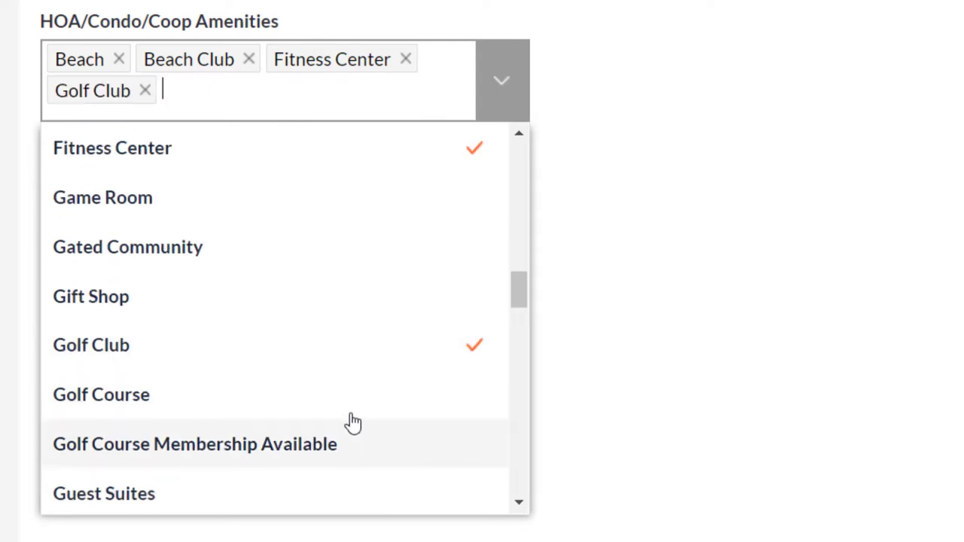
{"action": "left_click", "coordinate": [351, 407]}
{"action": "scroll", "coordinate": [349, 407], "scroll_direction": "down", "scroll_amount": 4}
{"action": "scroll", "coordinate": [349, 408], "scroll_direction": "down", "scroll_amount": 8}
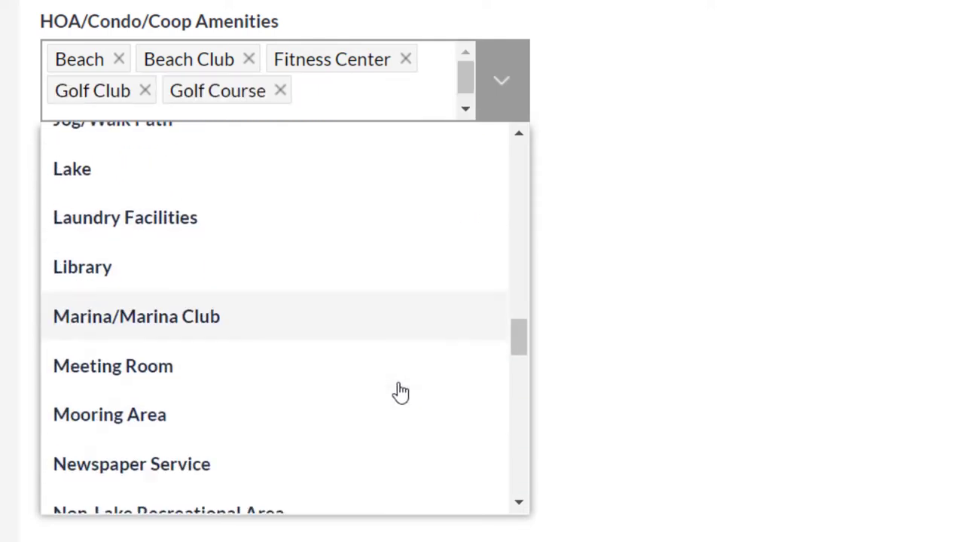
{"action": "scroll", "coordinate": [401, 391], "scroll_direction": "down", "scroll_amount": 5}
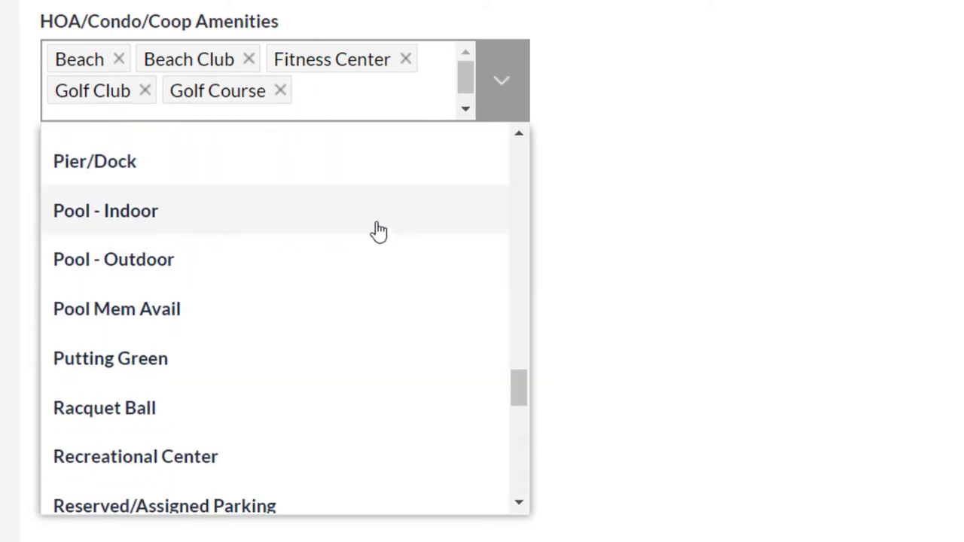
Step: Add Pool - Indoor and Pool - Outdoor, then close the amenities list
{"action": "left_click", "coordinate": [379, 226]}
{"action": "left_click", "coordinate": [378, 265]}
{"action": "scroll", "coordinate": [377, 271], "scroll_direction": "down", "scroll_amount": 8}
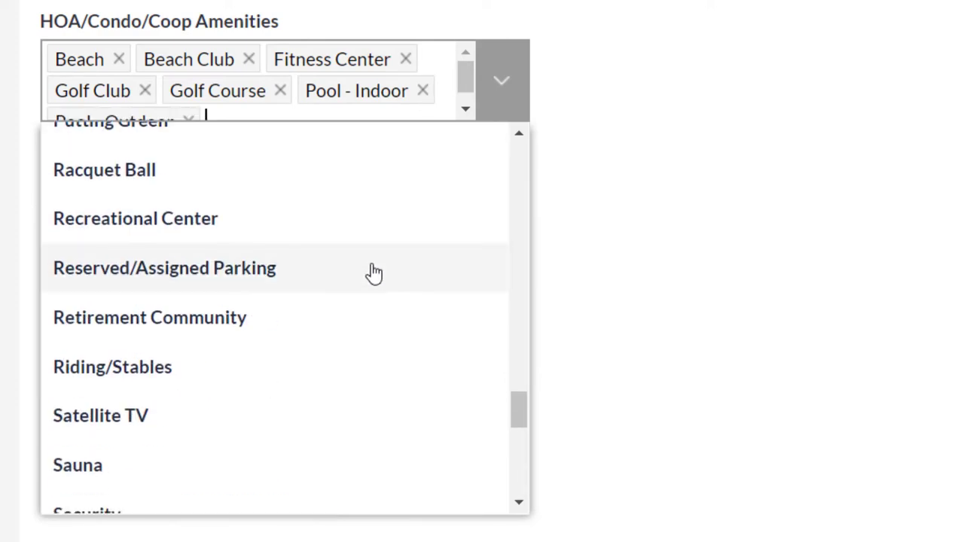
{"action": "scroll", "coordinate": [368, 275], "scroll_direction": "down", "scroll_amount": 4}
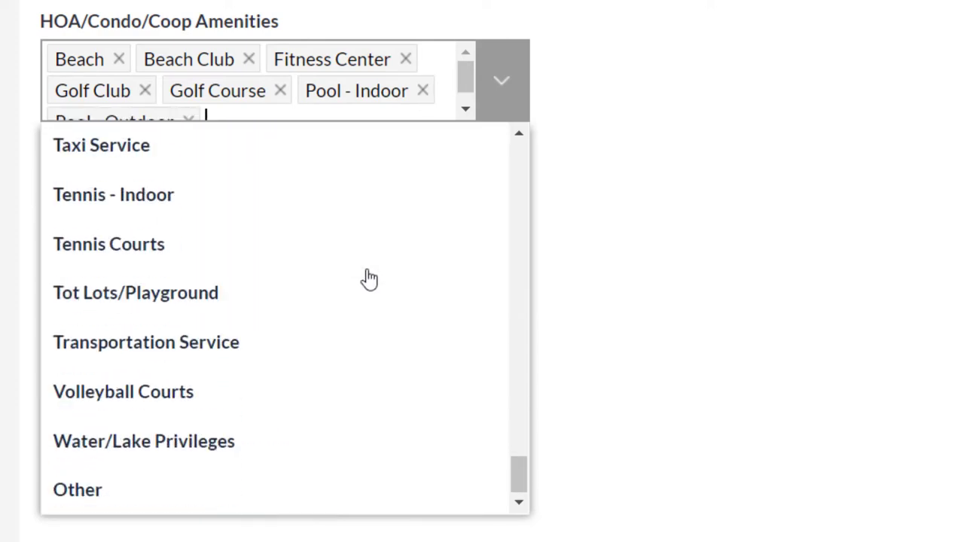
{"action": "left_click", "coordinate": [542, 324]}
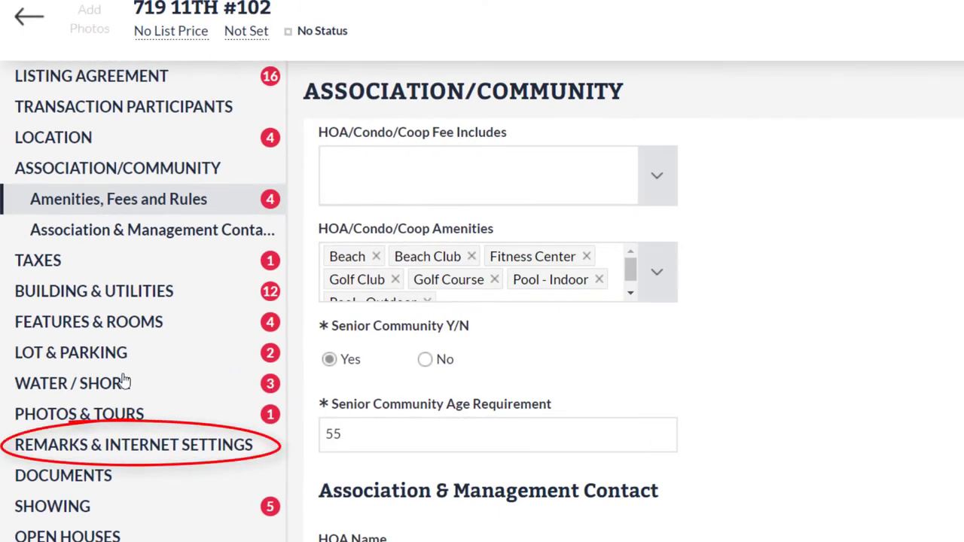
Step: In Remarks & Internet Settings, enter the public remark 'This is a fantastic senior community for 55+ located close to the beach'
{"action": "left_click", "coordinate": [50, 446]}
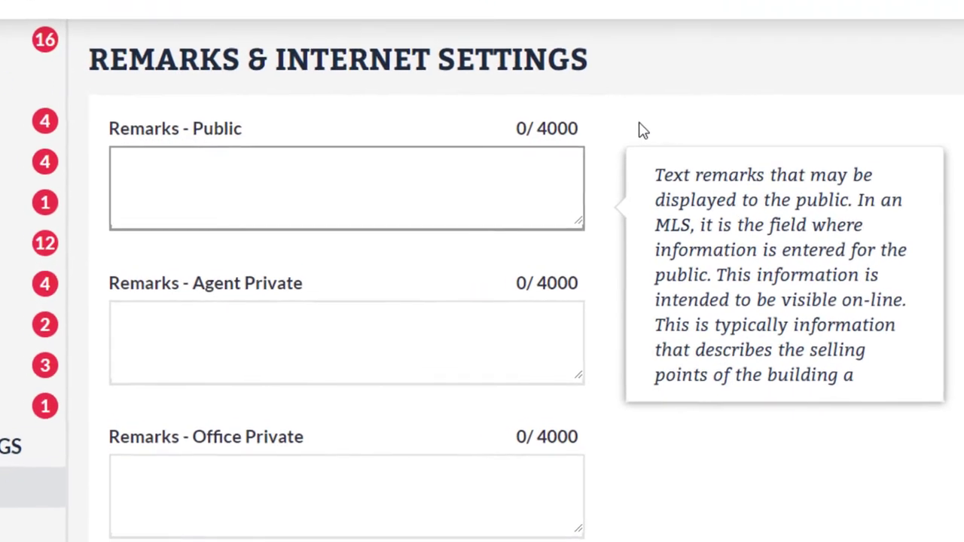
{"action": "type", "text": "This is a fantastic"}
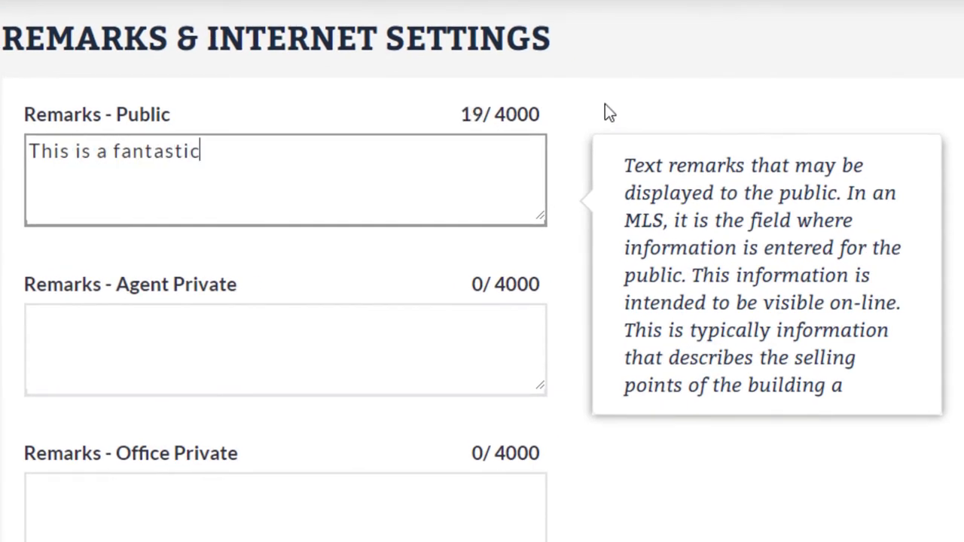
{"action": "type", "text": " senior community for 55+"}
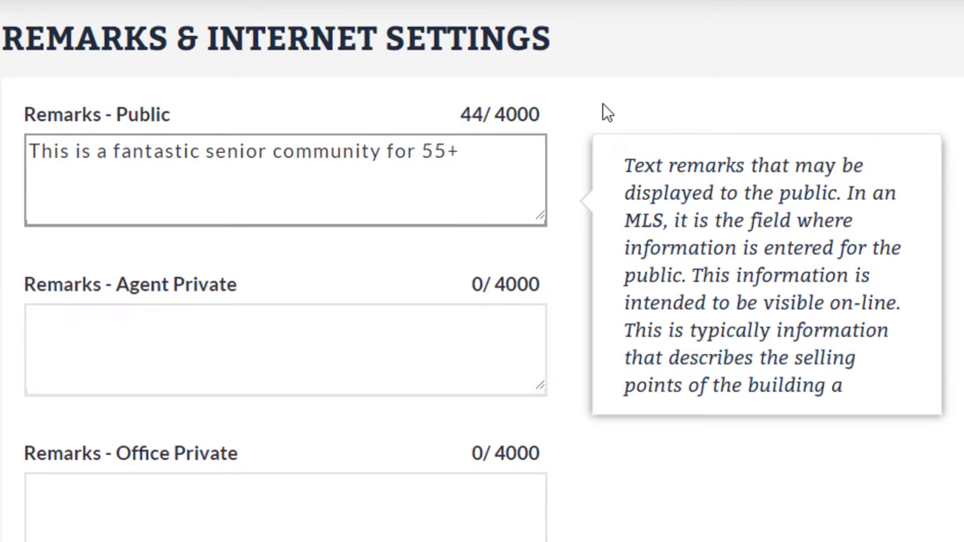
{"action": "type", "text": " located close to the beach"}
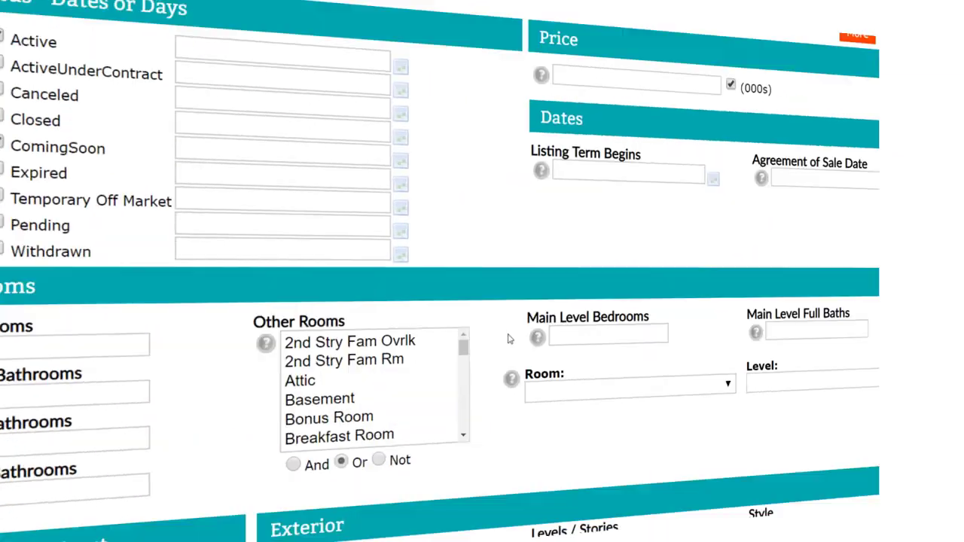
Step: Set the search criteria to 2+ bedrooms and 2+ baths
{"action": "left_click", "coordinate": [93, 259]}
{"action": "type", "text": "2+"}
{"action": "left_click", "coordinate": [93, 299]}
{"action": "type", "text": "2+"}
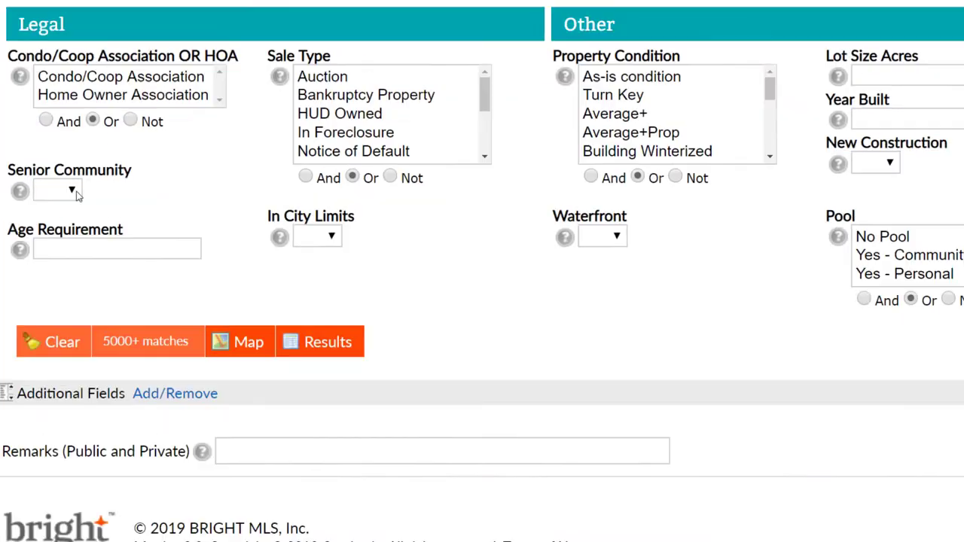
Step: Filter for Senior Community Yes, age requirement 55+, remarks *retirement*, and show the results
{"action": "left_click", "coordinate": [71, 191]}
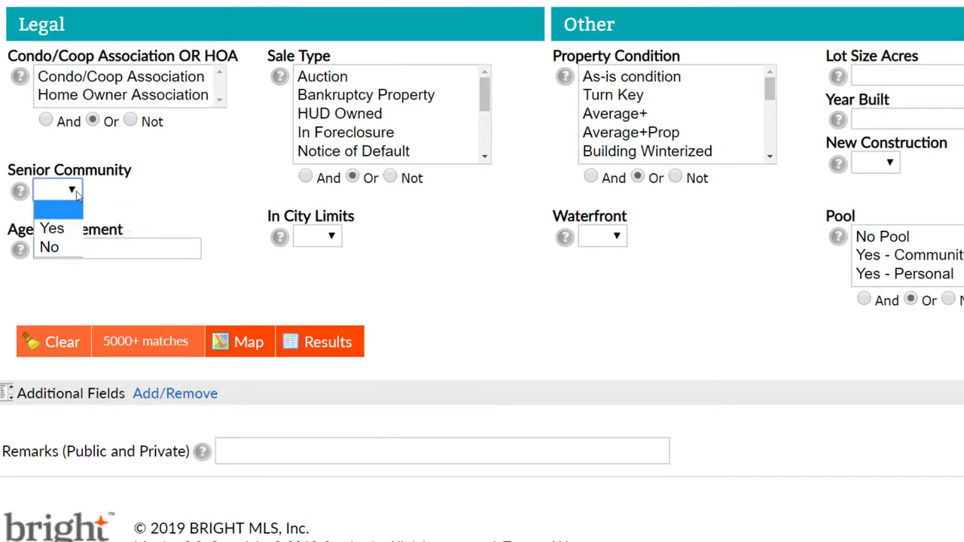
{"action": "left_click", "coordinate": [52, 229]}
{"action": "left_click", "coordinate": [73, 245]}
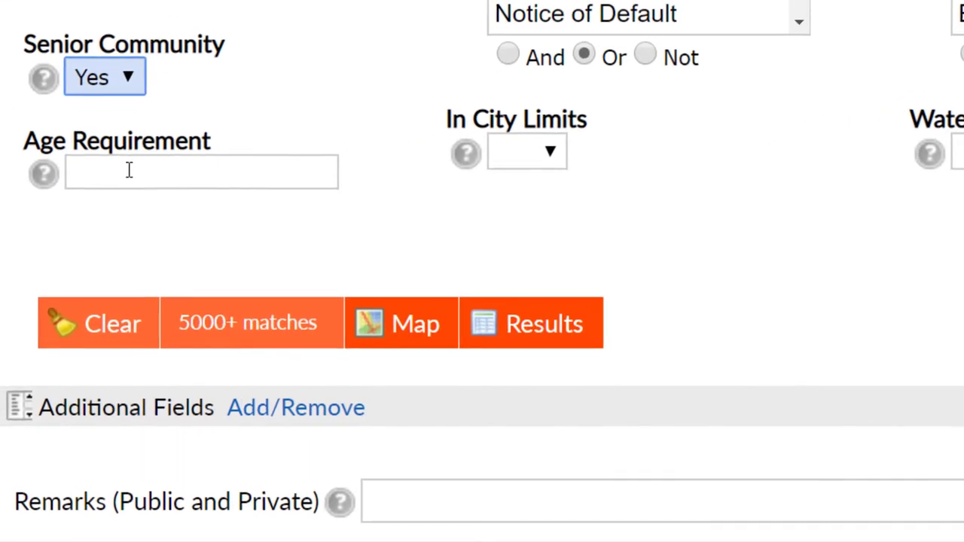
{"action": "type", "text": "55+"}
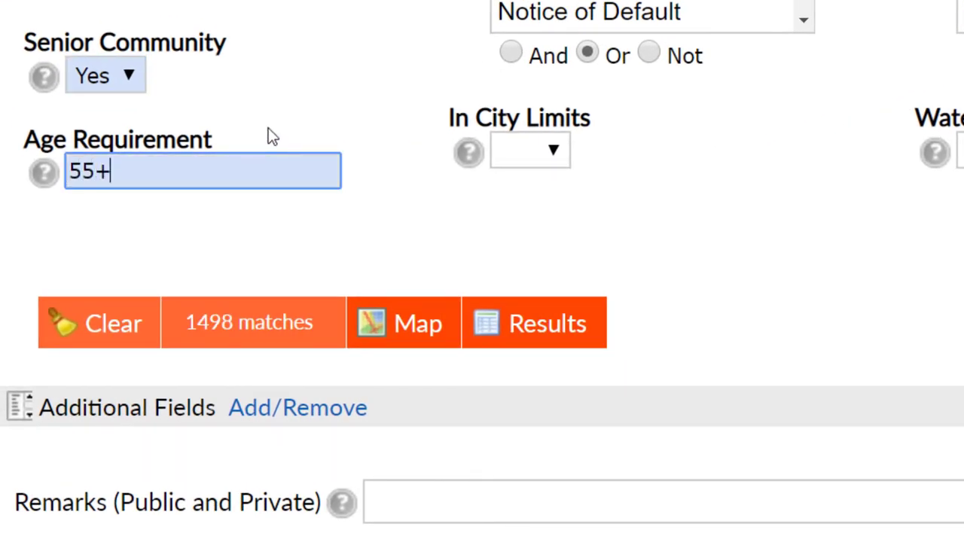
{"action": "left_click", "coordinate": [406, 486]}
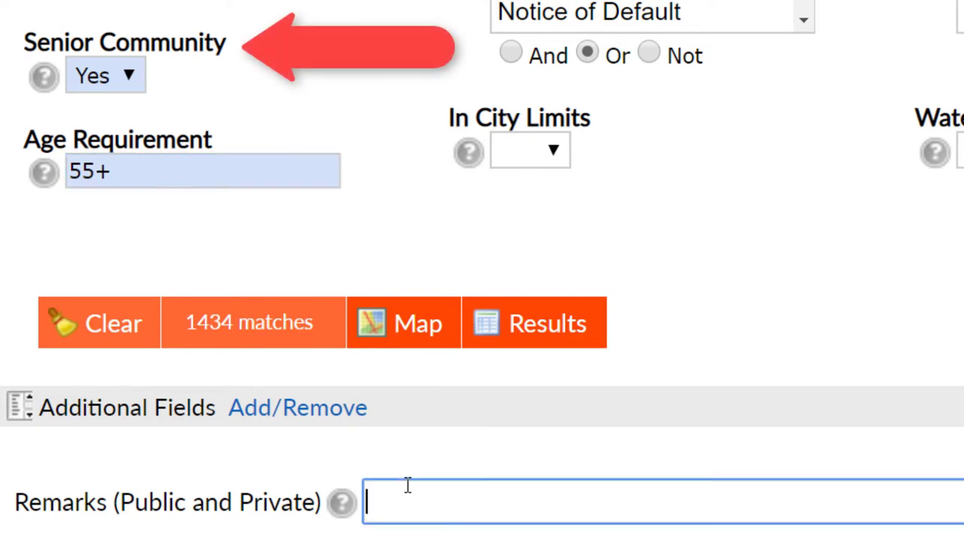
{"action": "type", "text": "*retirement"}
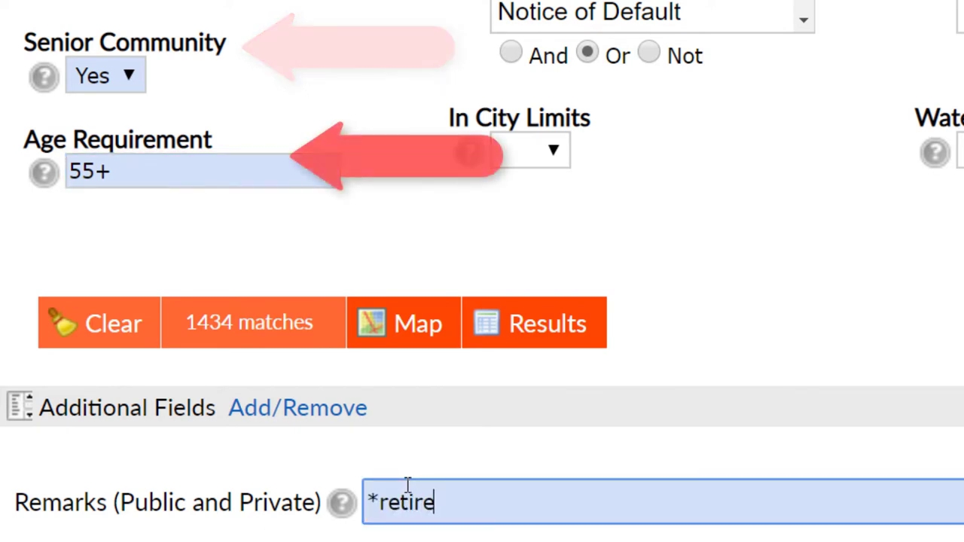
{"action": "type", "text": "*"}
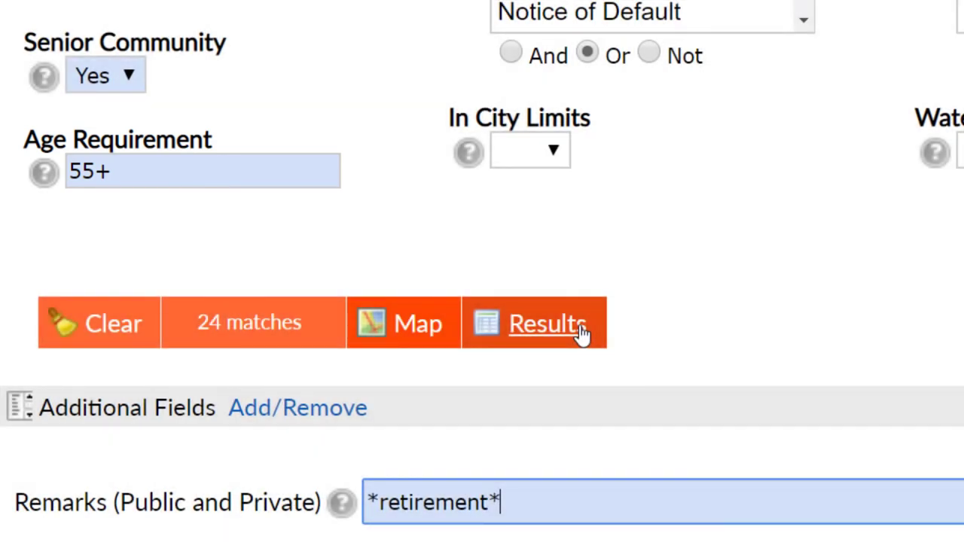
{"action": "left_click", "coordinate": [581, 334]}
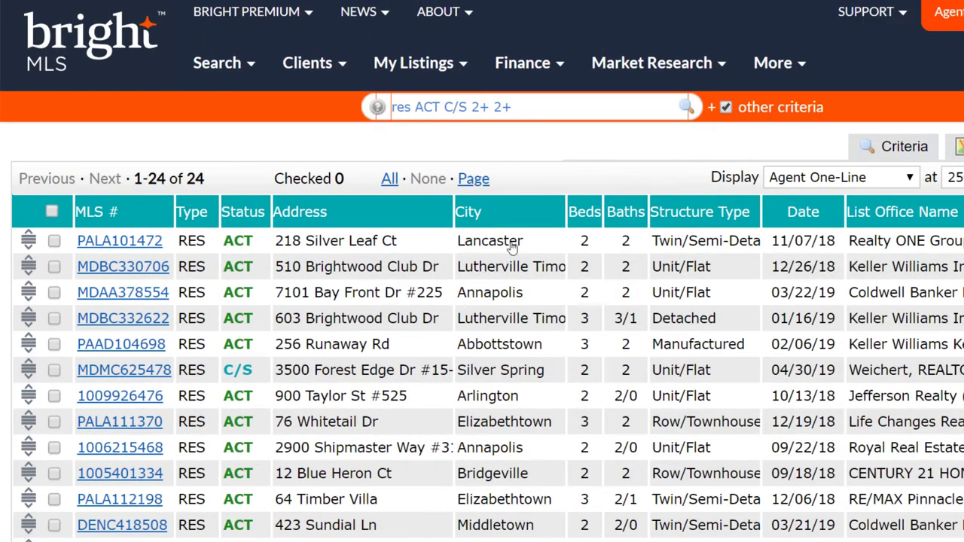
Step: Insert the Senior Community Age Requirement column beside City and sort the listings by it
{"action": "left_click", "coordinate": [520, 210]}
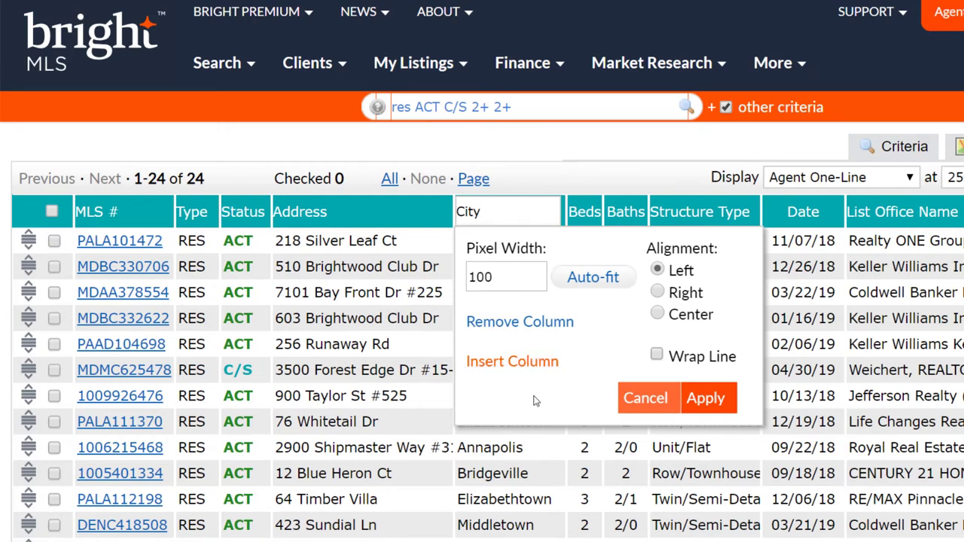
{"action": "left_click", "coordinate": [540, 462]}
{"action": "type", "text": "senio"}
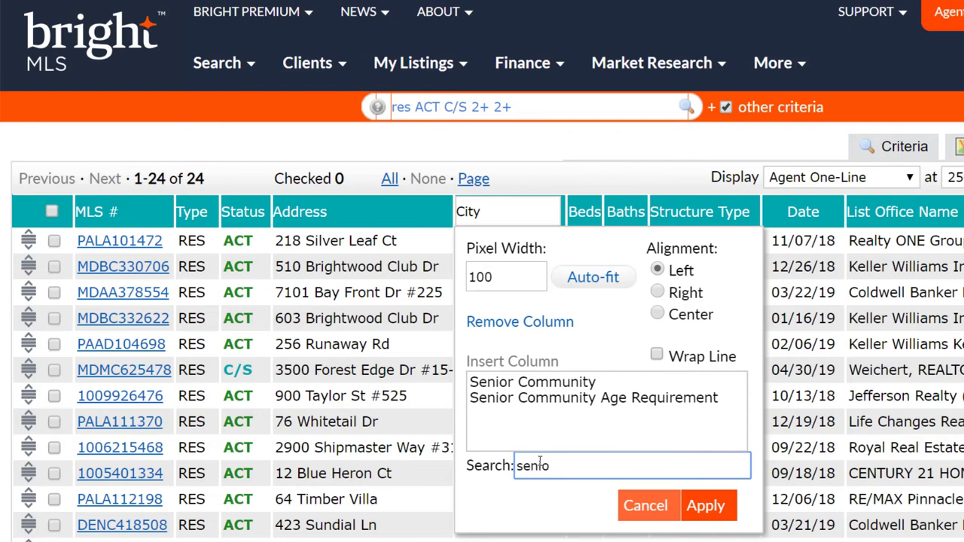
{"action": "left_click", "coordinate": [613, 403]}
{"action": "left_click", "coordinate": [725, 515]}
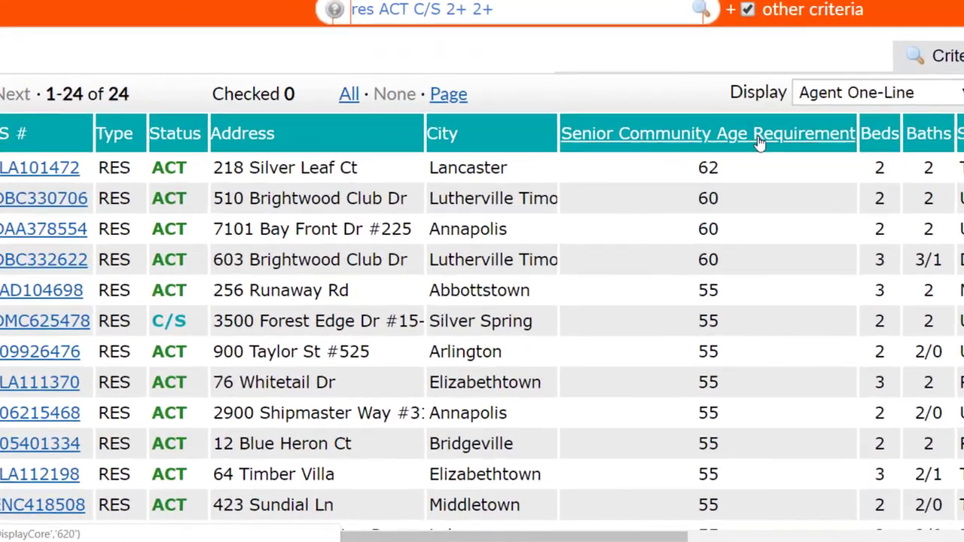
{"action": "left_click", "coordinate": [723, 212]}
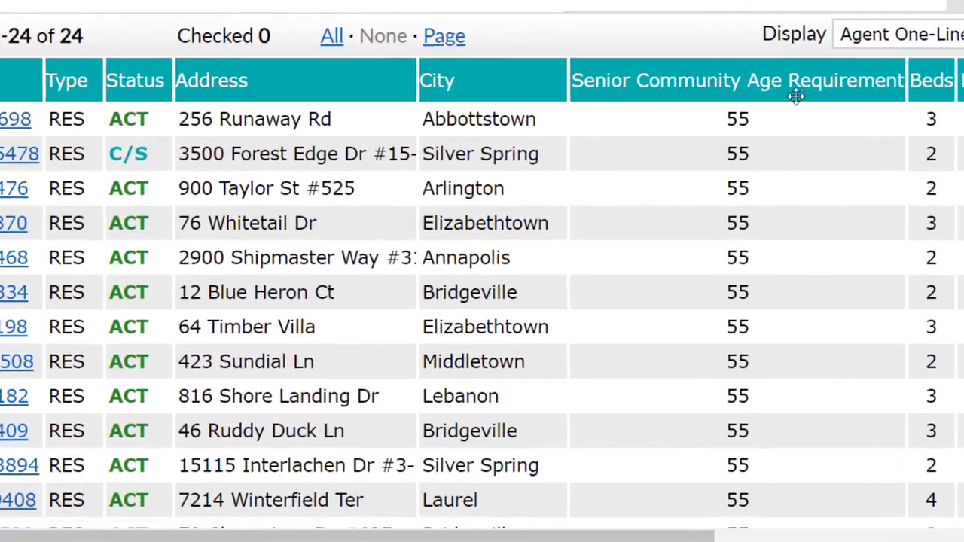